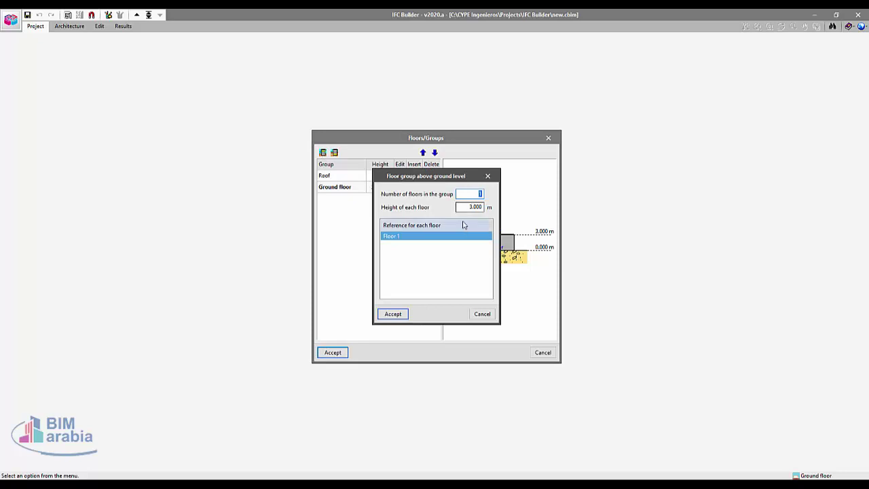
Add Floor 1 above ground at 3 m height, plus a group of two floors at 3.2 m each
click(392, 314)
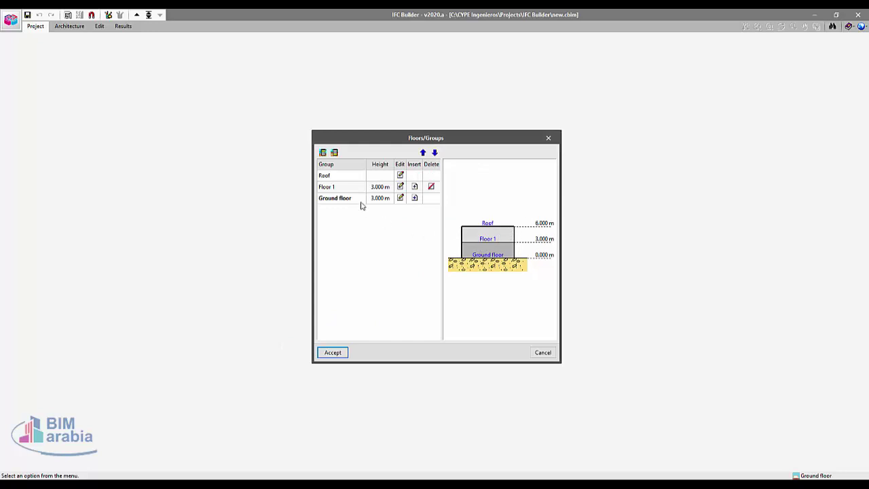
click(324, 152)
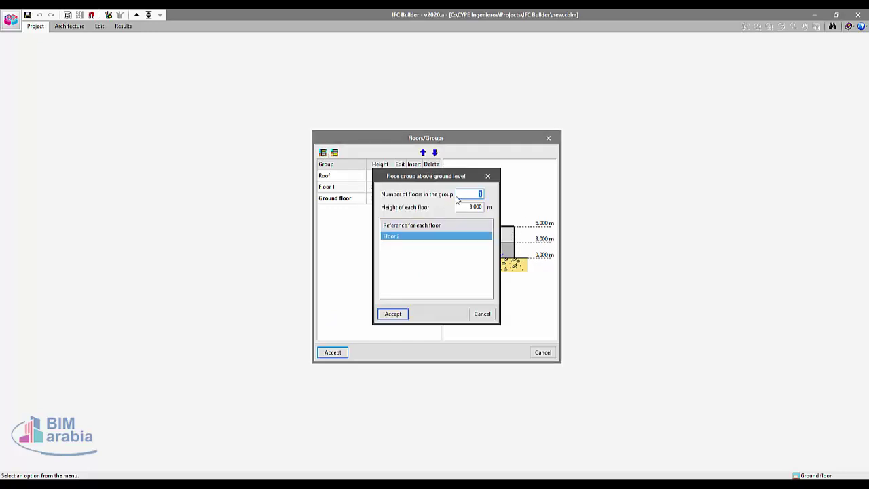
text(2)
key(Tab)
click(476, 207)
click(393, 314)
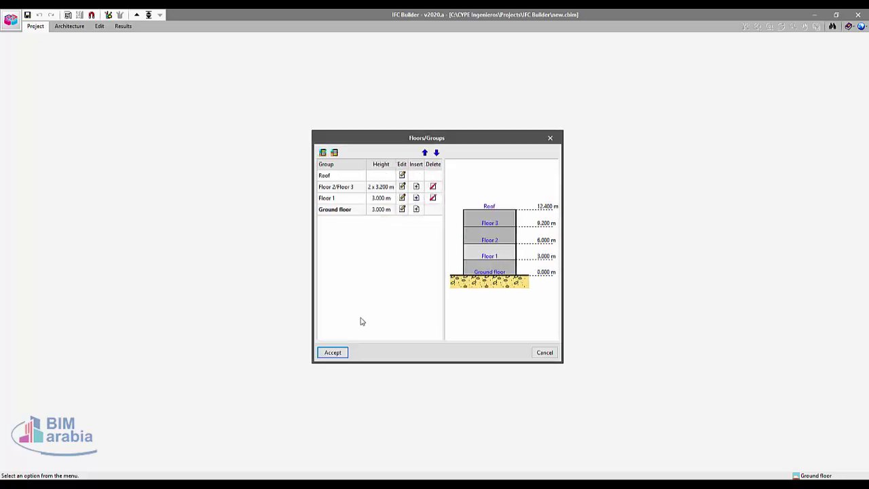
Insert a single 3 m floor above the Floor 2/Floor 3 group and accept the floor setup without adding any drawing templates
click(417, 187)
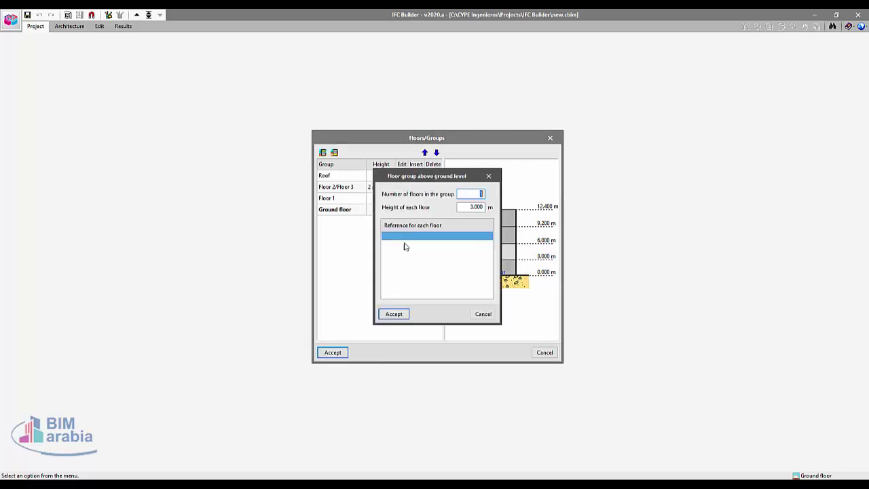
click(394, 314)
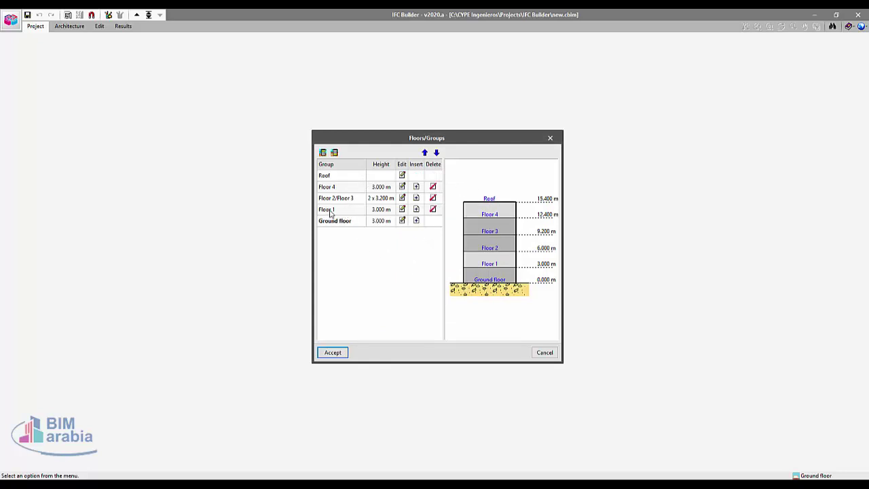
click(333, 353)
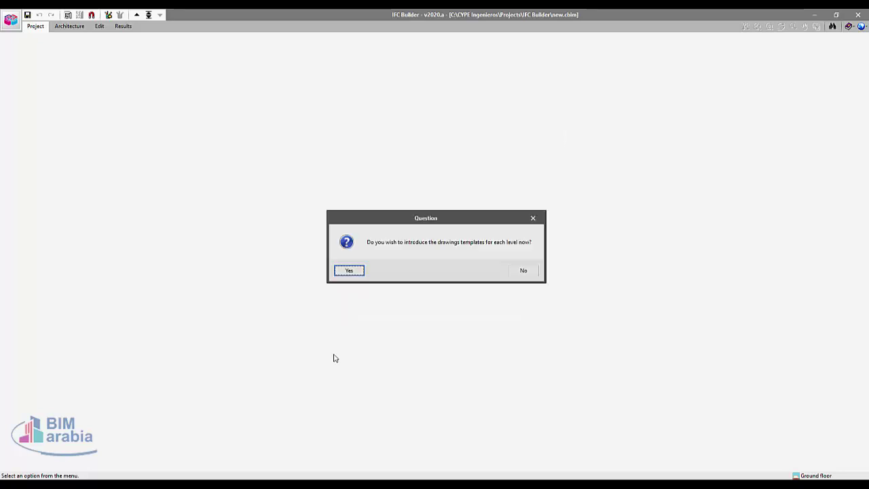
click(350, 271)
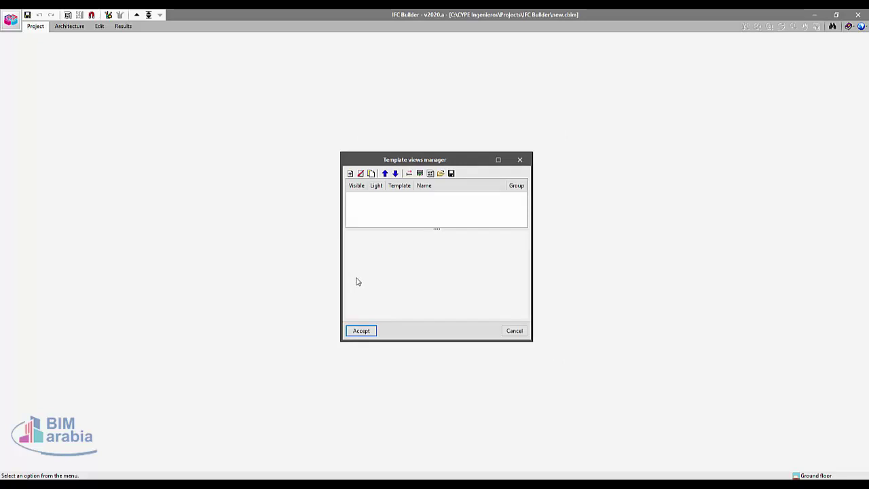
click(362, 332)
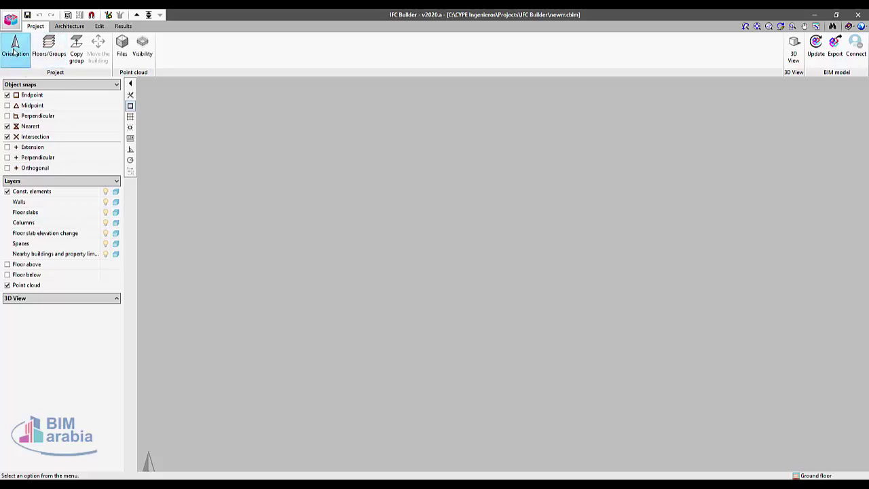
Set the project's north orientation with two points so that the arrow tilts toward the upper right of the plan
click(15, 48)
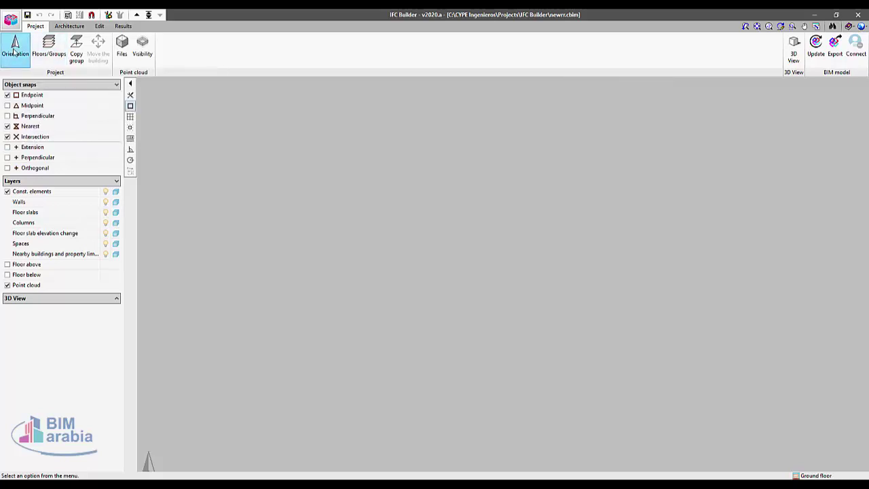
click(534, 302)
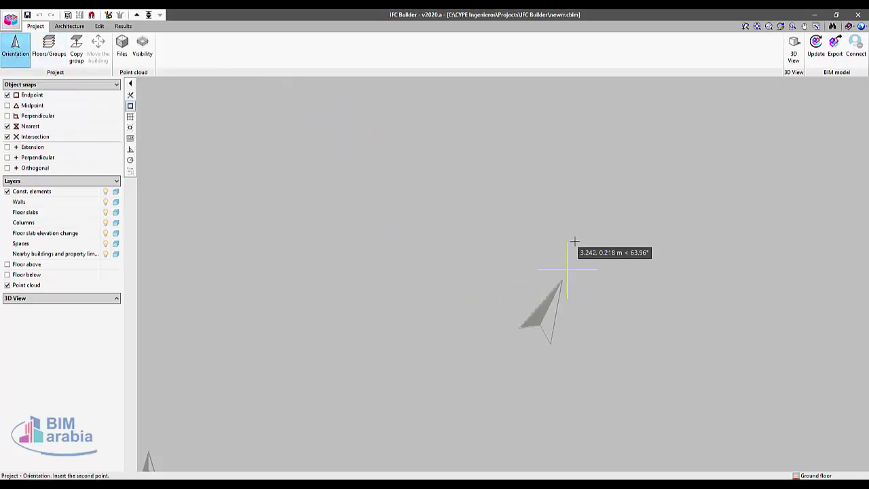
click(601, 194)
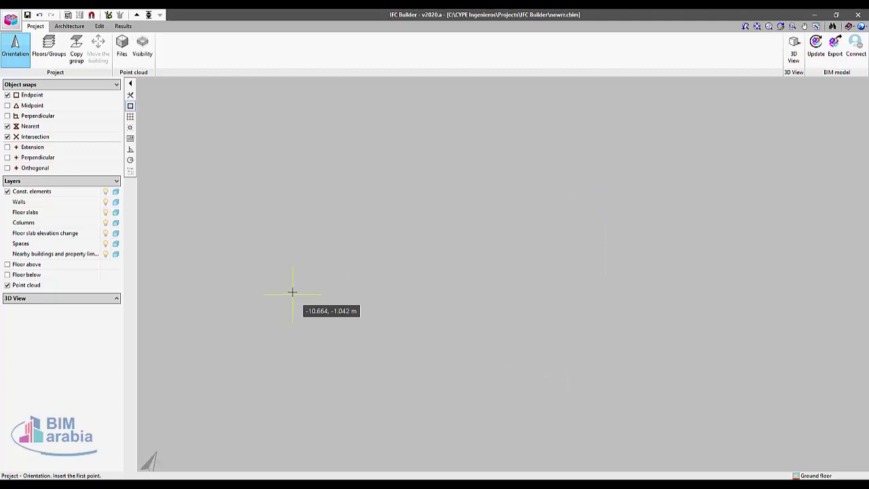
Review the floor group settings, the copy group options and the point cloud file manager without changing anything
click(48, 47)
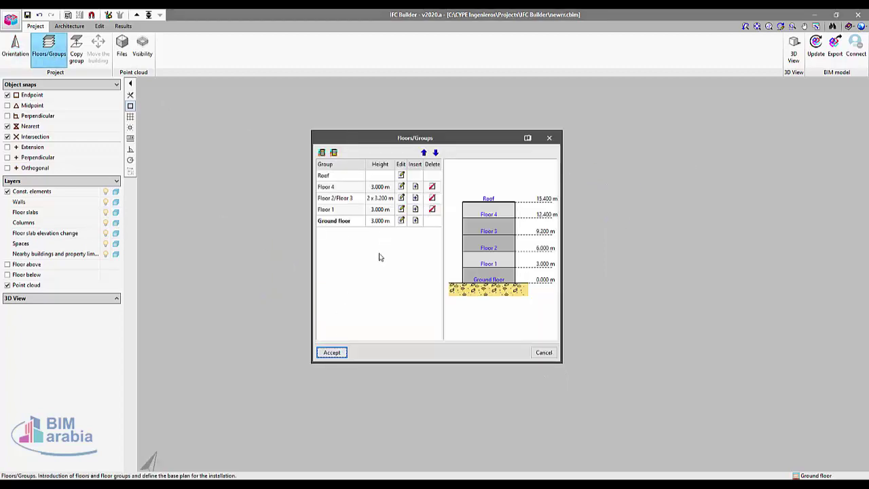
click(336, 354)
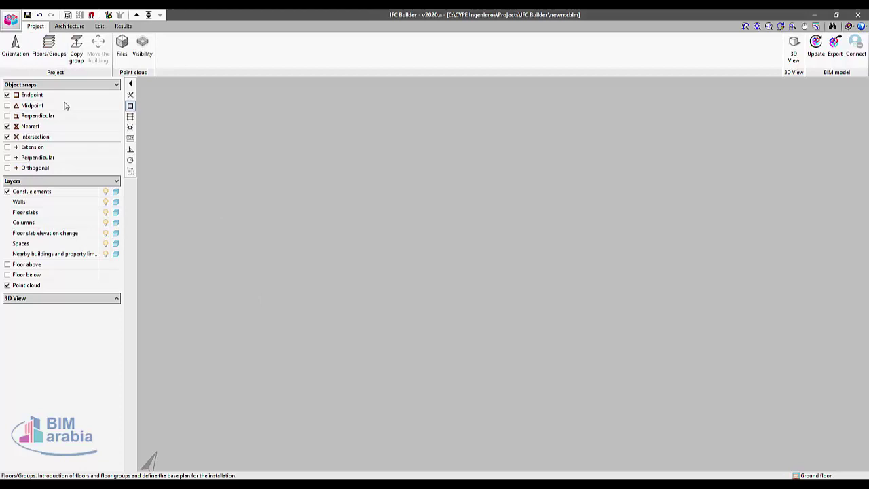
click(77, 54)
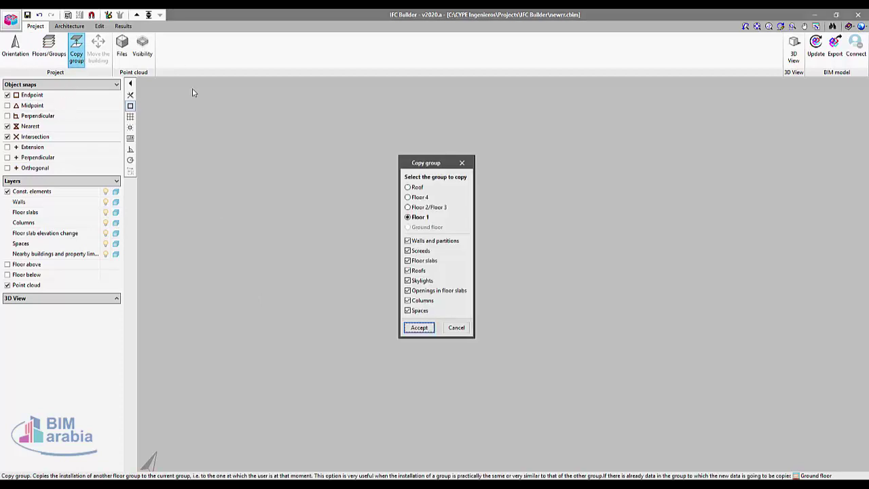
click(465, 164)
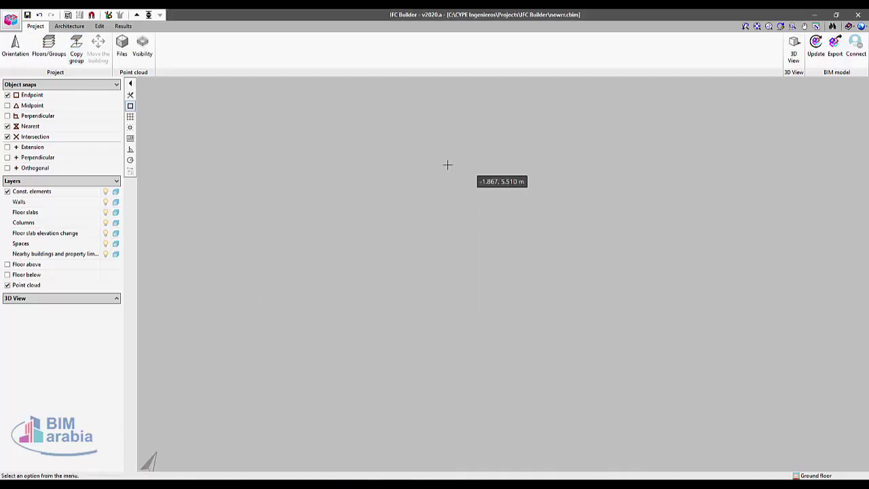
click(124, 53)
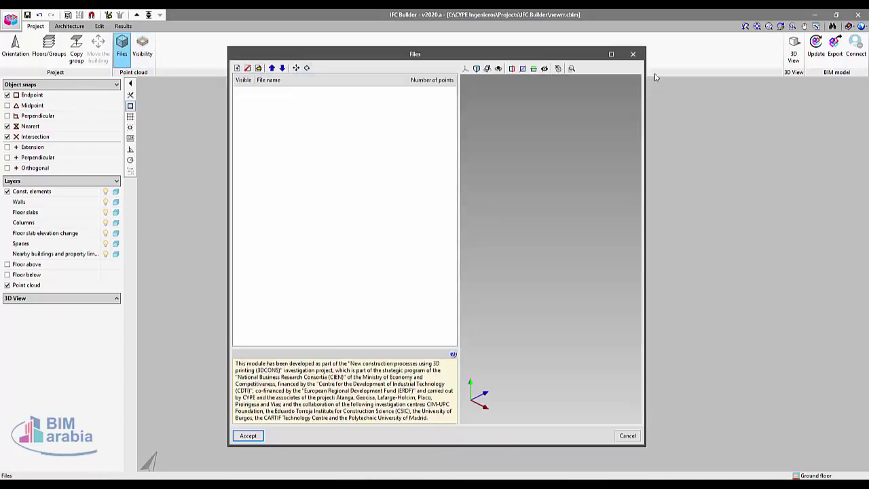
click(632, 54)
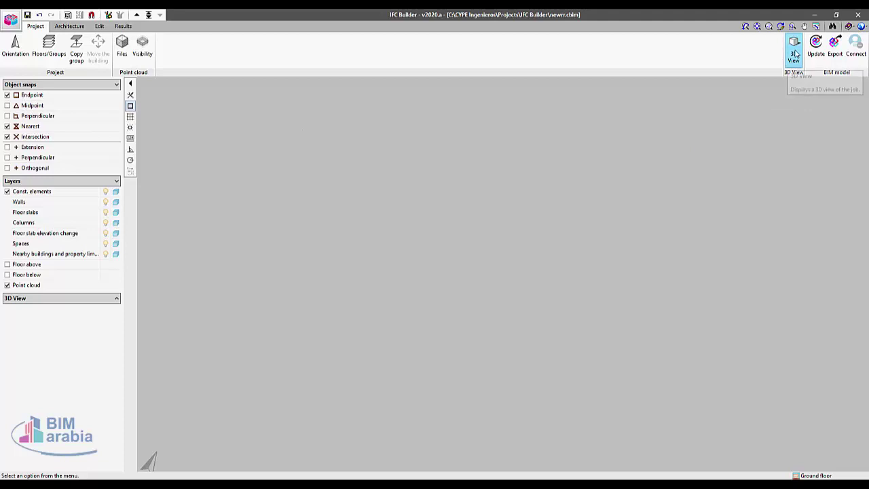
Create an external wall type with reference ee and a thickness of 0.300 m, and choose it for drawing
click(70, 26)
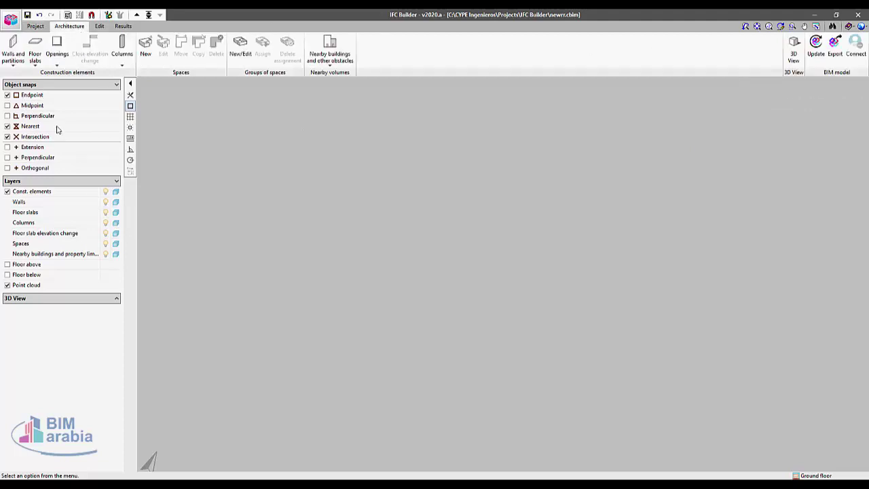
click(13, 55)
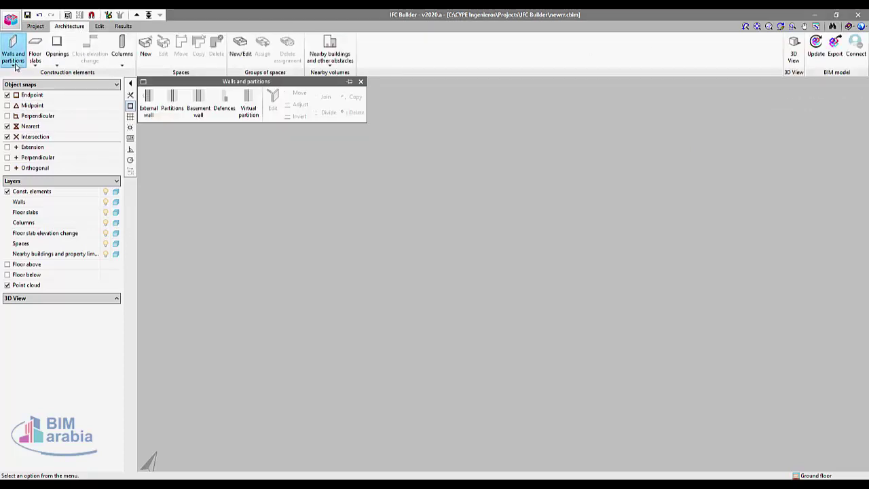
click(149, 102)
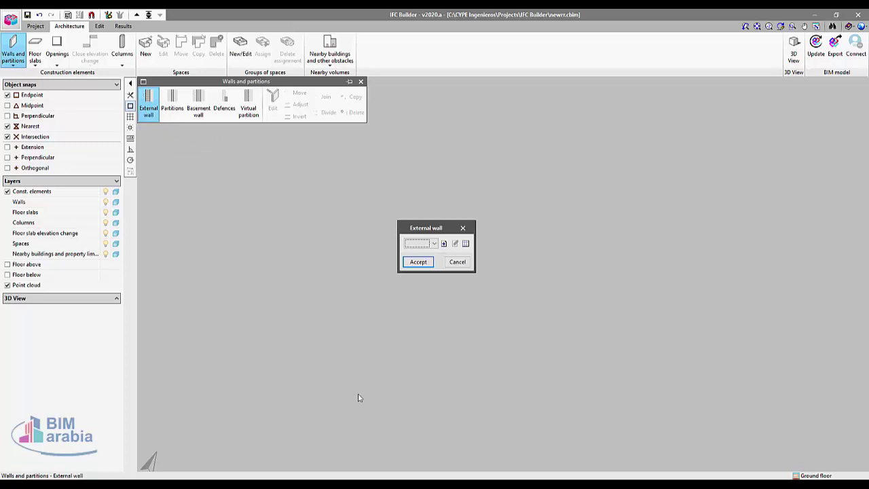
click(437, 244)
click(437, 244)
click(444, 244)
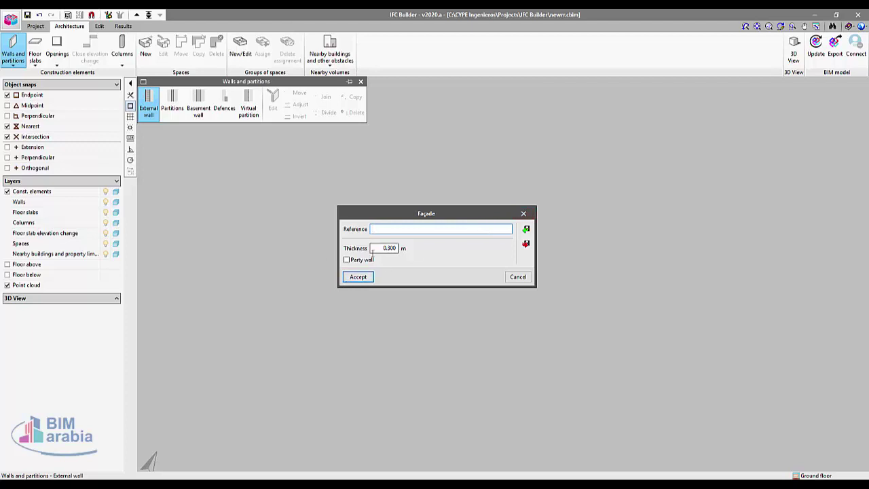
click(358, 277)
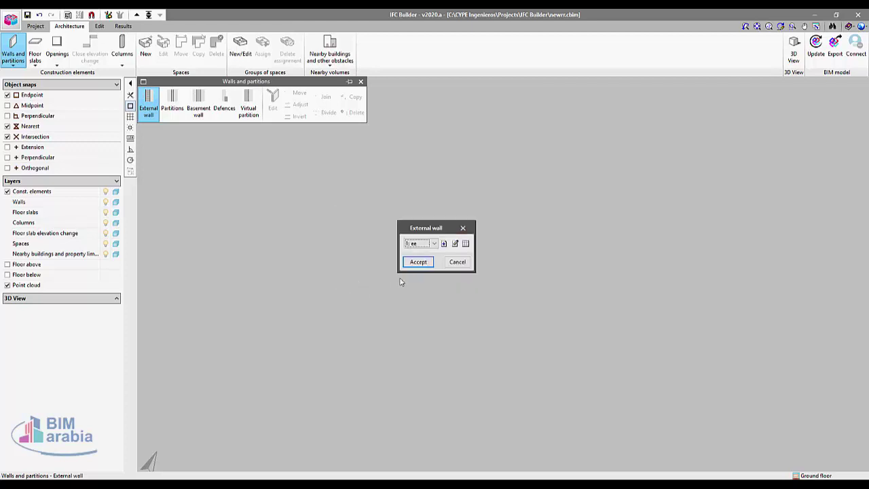
click(416, 261)
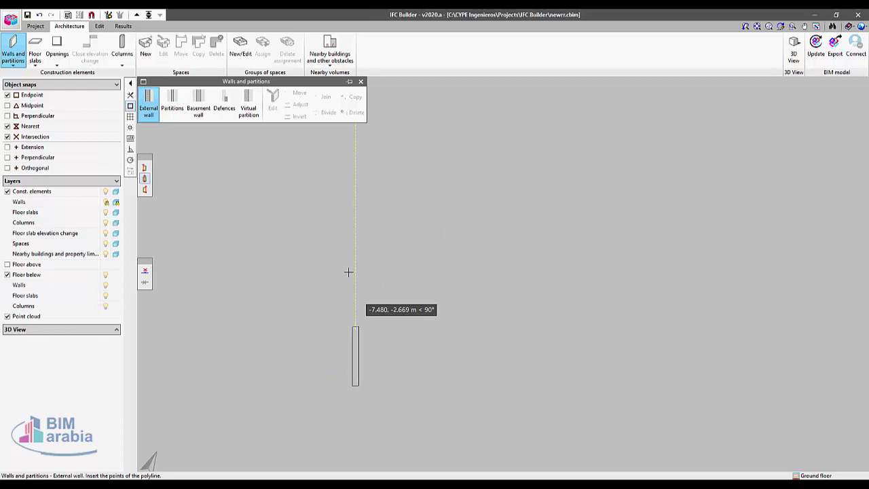
Draw a closed rectangle of external walls, about 14 m wide and 11 m deep, on the ground floor
click(355, 168)
click(631, 166)
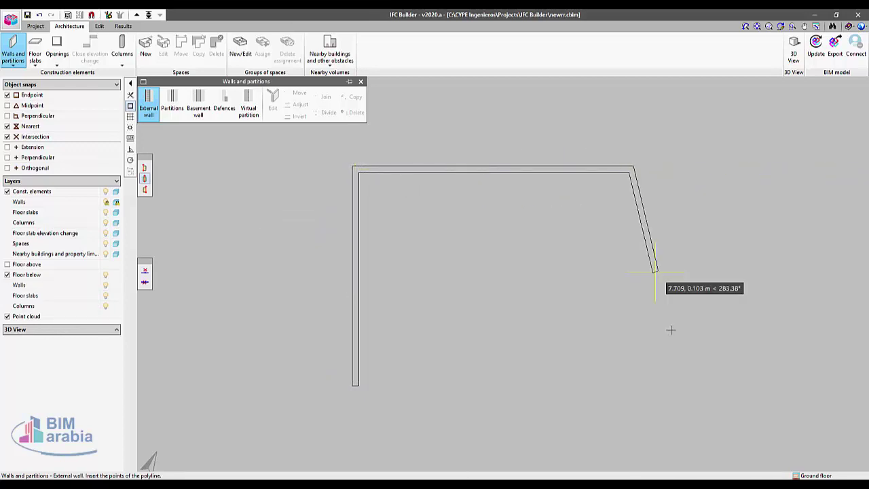
click(631, 384)
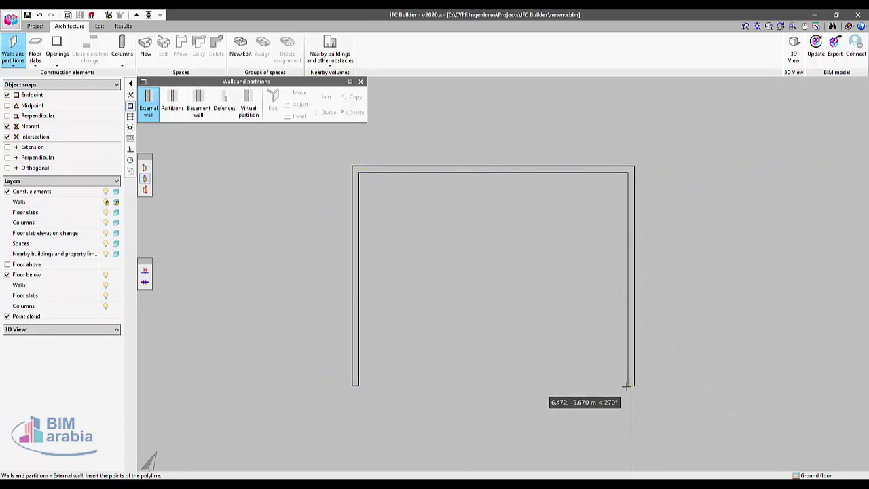
click(358, 385)
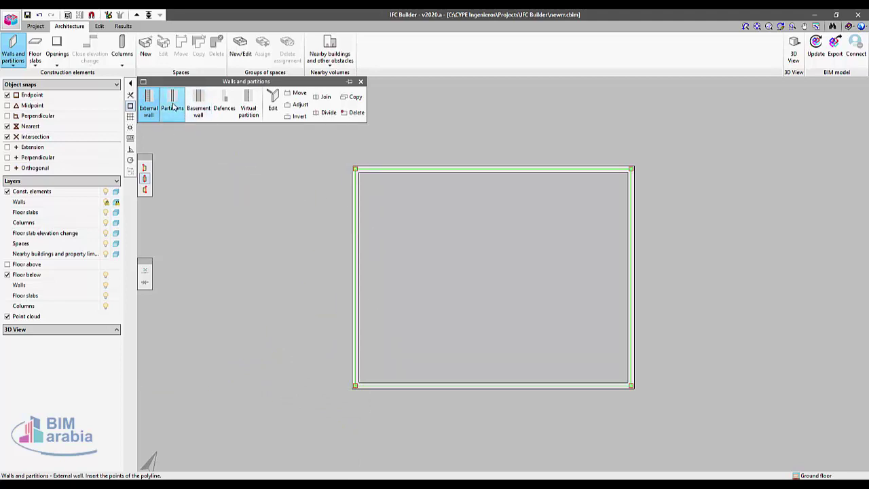
Create a partition type with reference 44 and a thickness of 0.300 m, and choose it for drawing
click(171, 103)
click(419, 262)
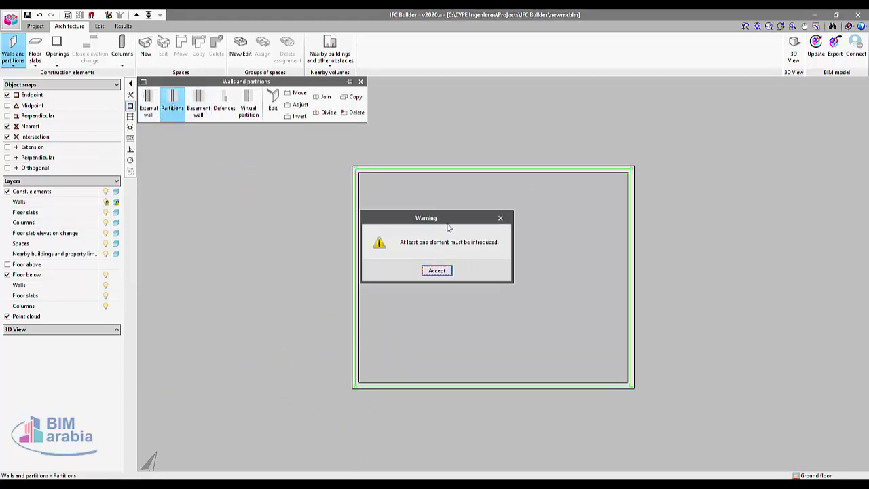
click(438, 272)
click(434, 244)
click(435, 244)
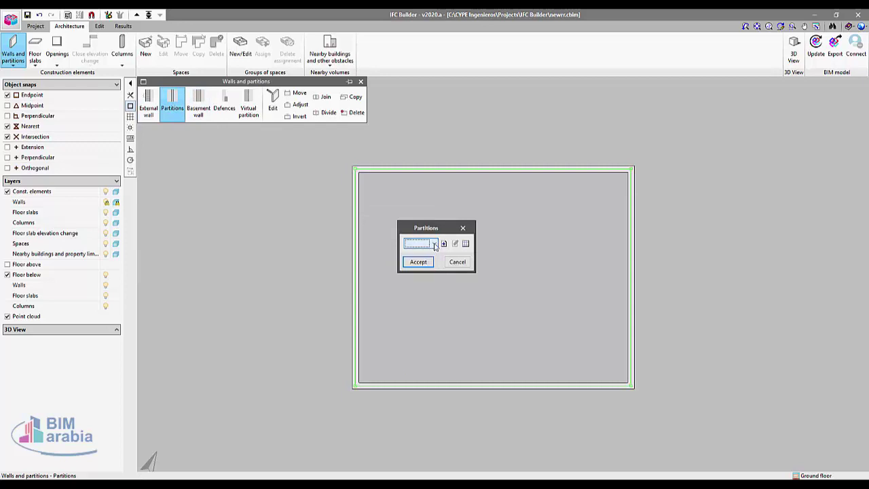
click(444, 244)
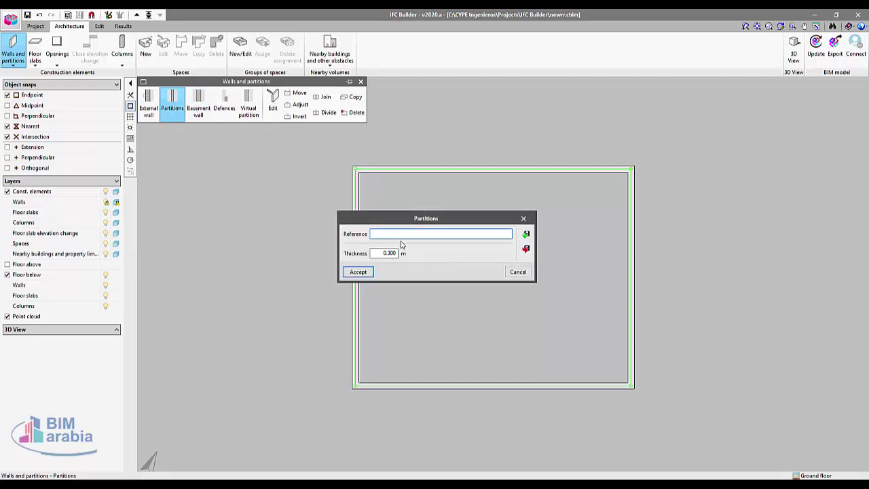
click(358, 272)
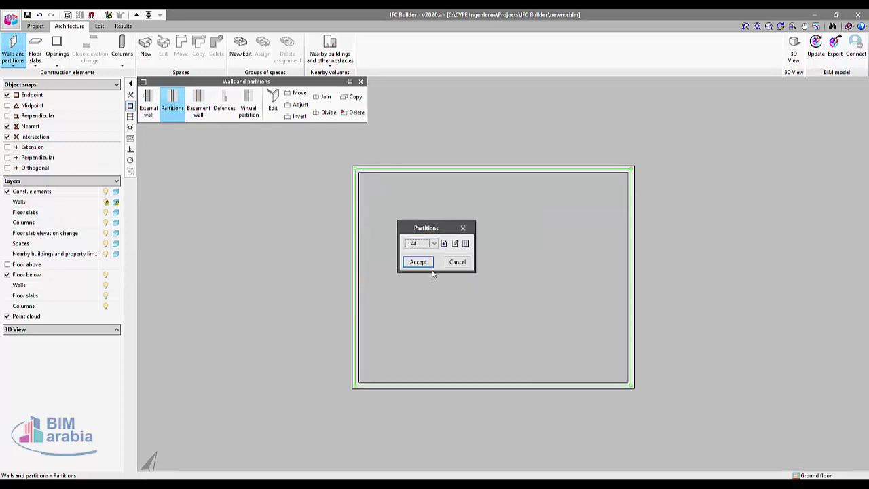
click(416, 259)
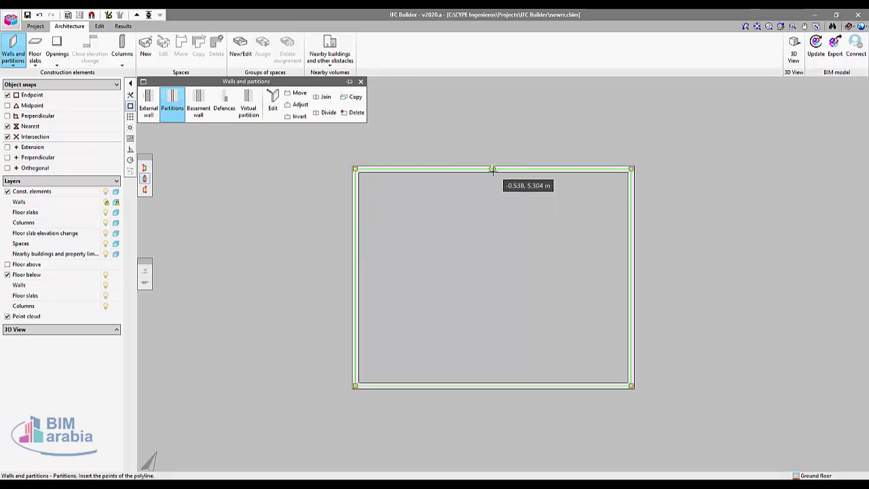
Enable midpoint snapping and draw a vertical partition between the midpoints of the upper and lower external walls
click(8, 105)
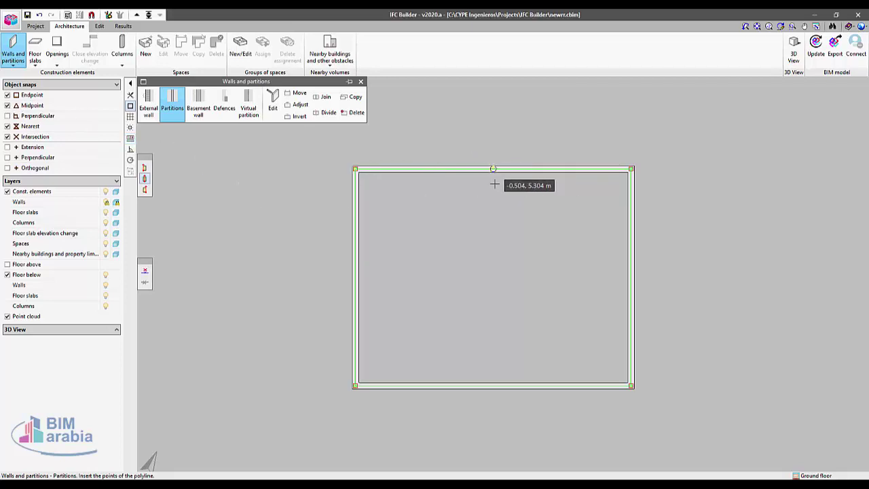
click(494, 182)
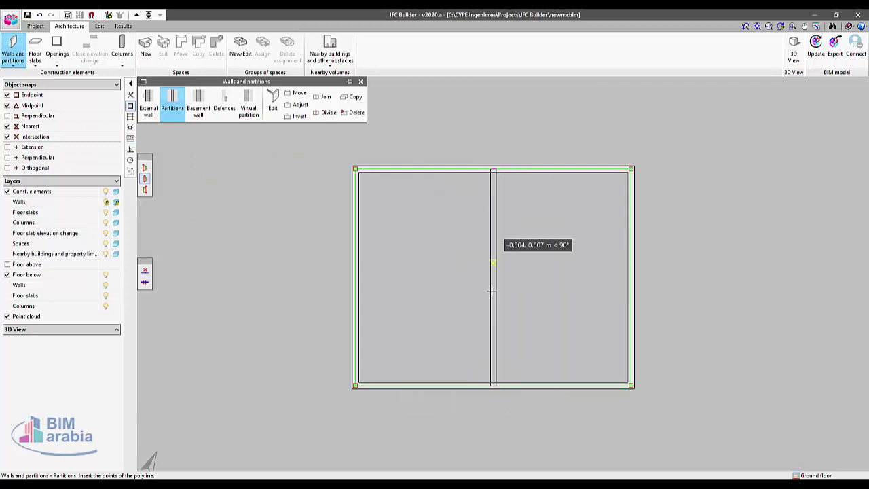
click(495, 386)
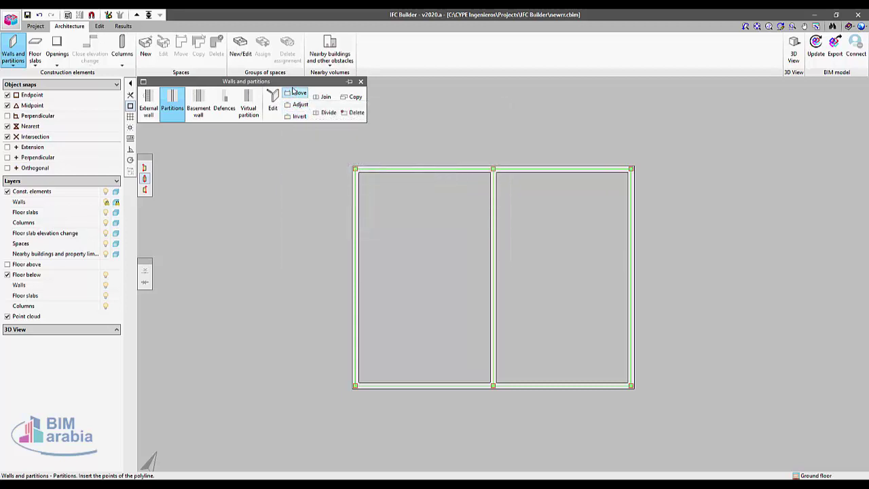
Move the vertical partition left, to about a quarter of the building's width from the left external wall
click(294, 91)
click(493, 218)
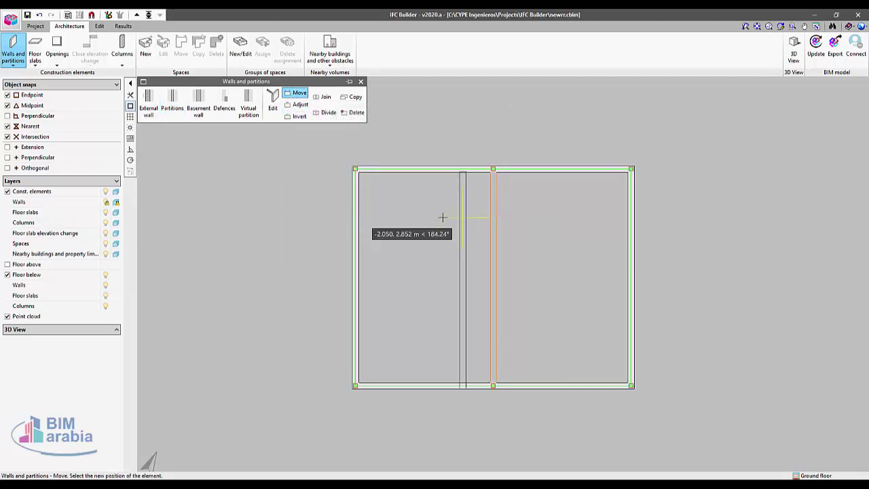
click(411, 191)
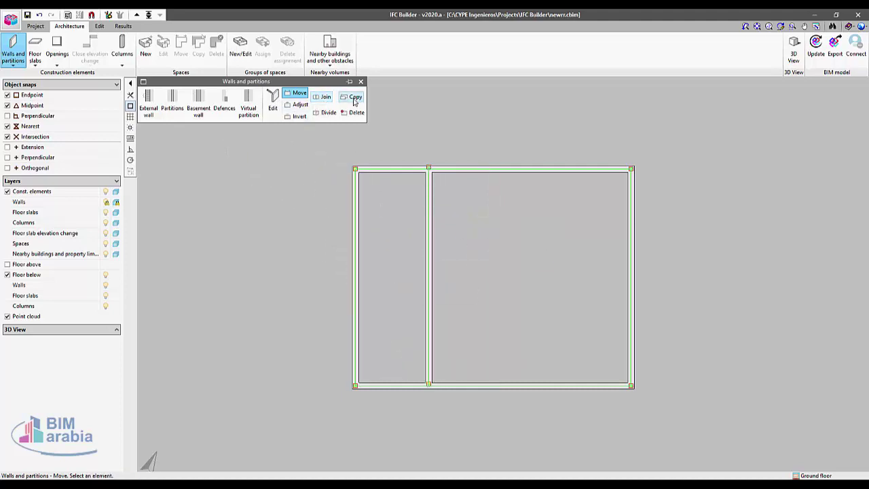
Create a screed type with reference 34 and a thickness of 0.300 m, and choose it for drawing
click(34, 53)
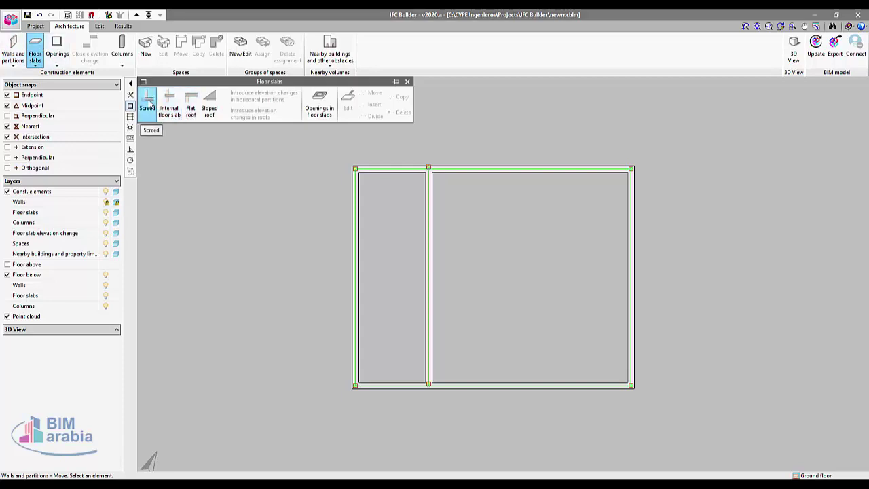
click(148, 102)
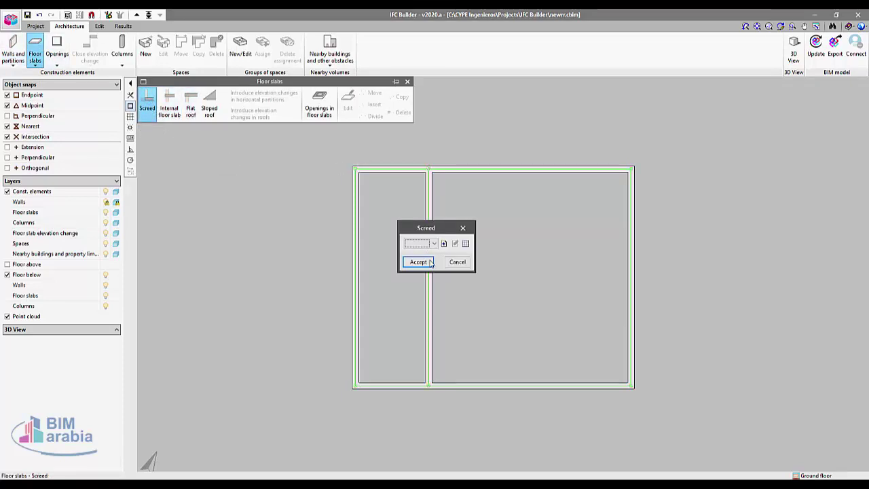
click(434, 243)
click(444, 243)
click(444, 243)
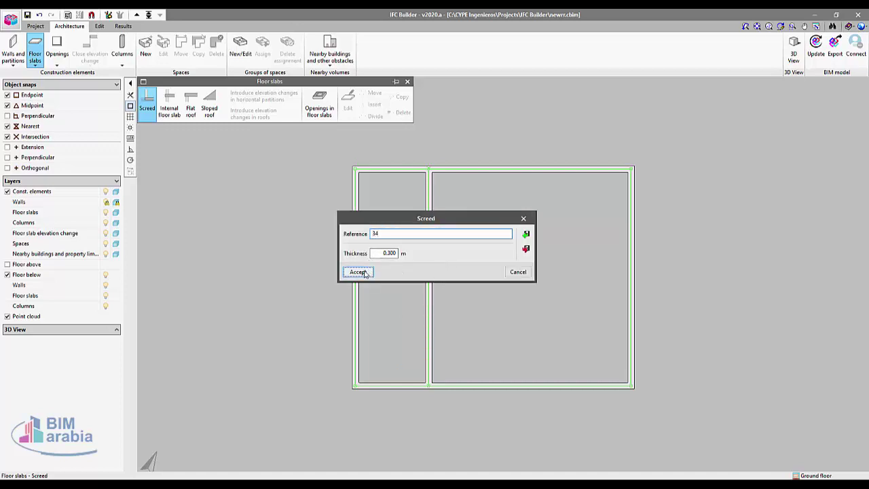
click(365, 272)
click(417, 263)
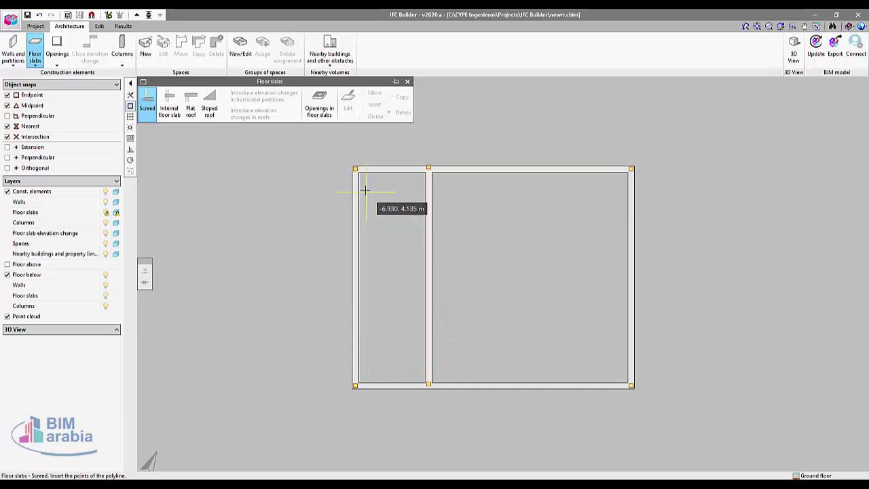
Draw the screed over the narrow room between the left external wall and the partition, through its four corners
click(355, 168)
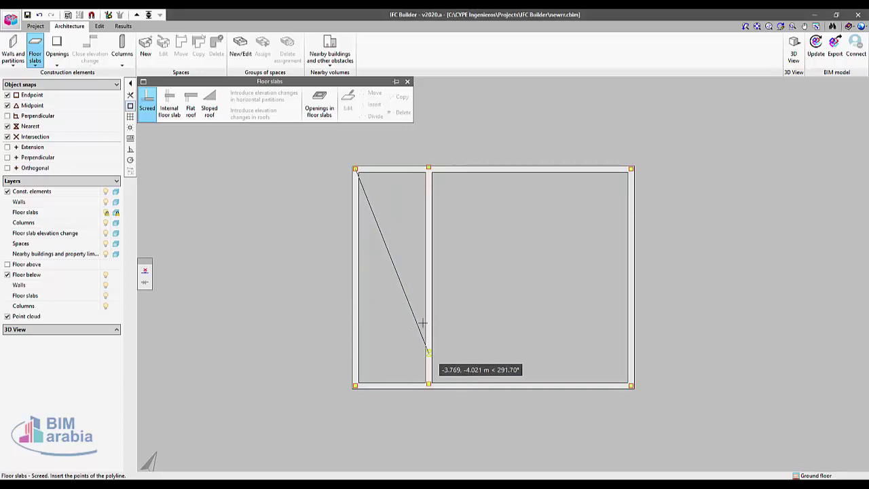
click(429, 169)
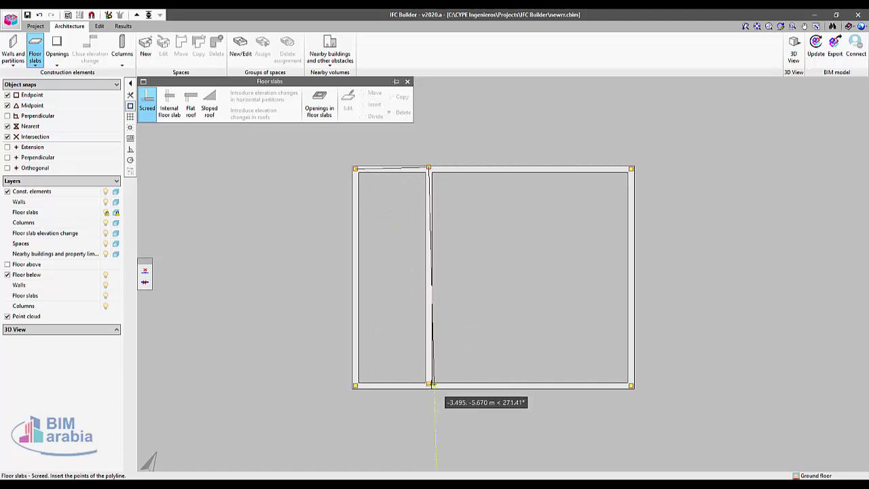
click(429, 385)
click(354, 386)
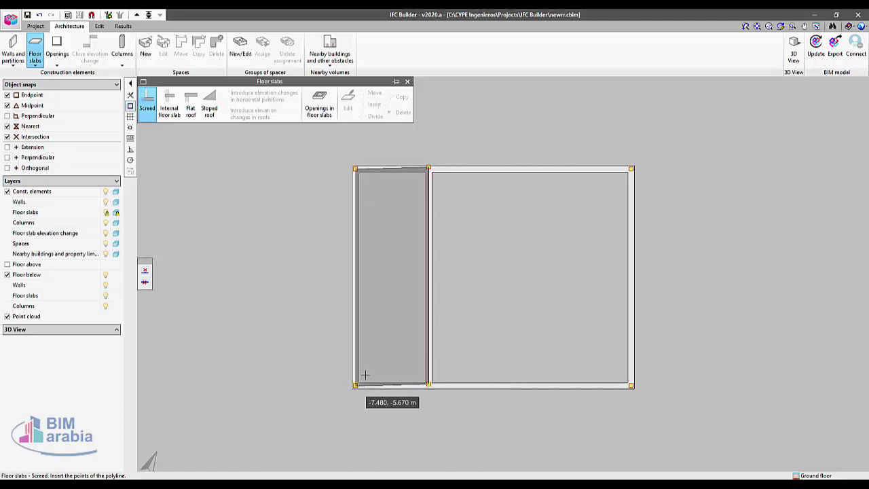
right_click(388, 326)
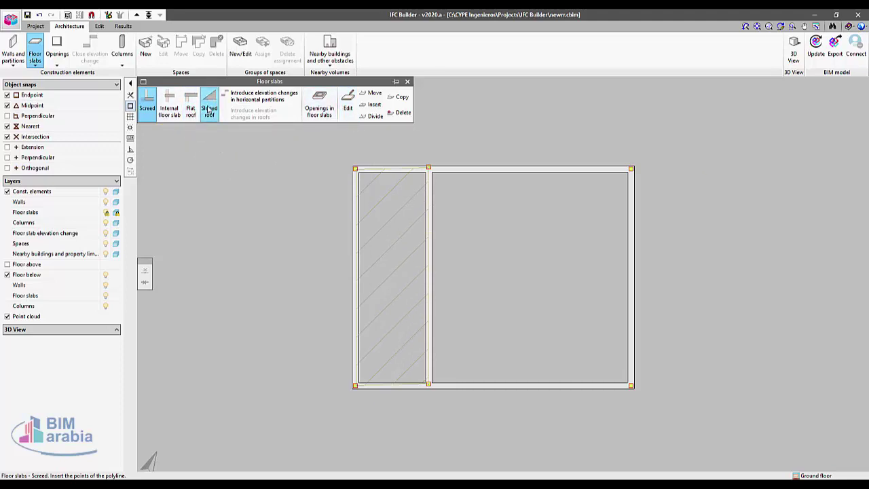
Create a door type with reference 44, a width of 0.800 m and a height of 2.030 m, and choose it for insertion
click(55, 60)
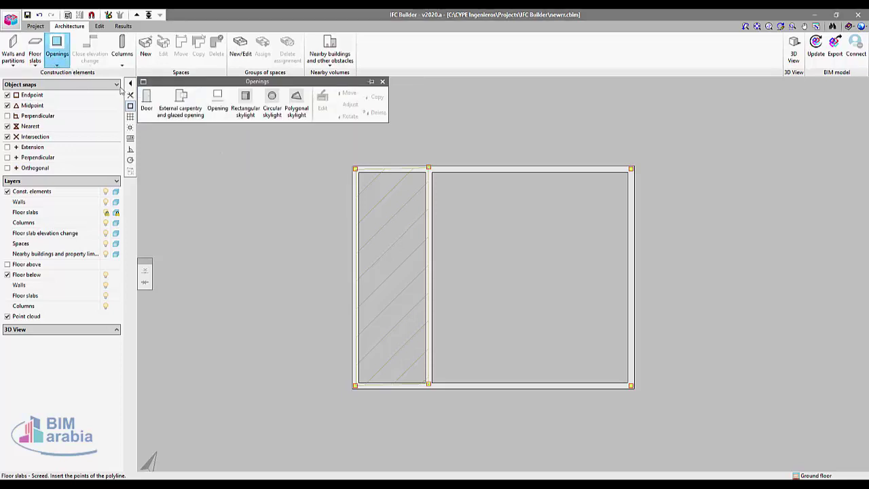
click(146, 104)
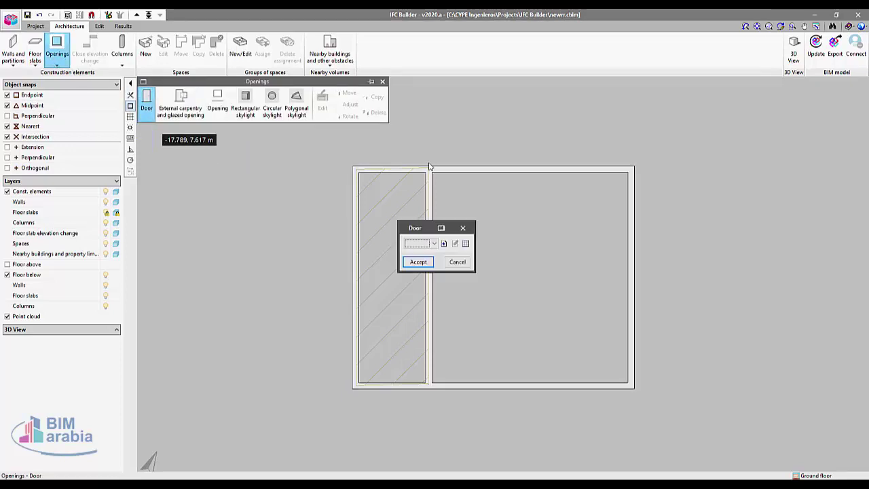
click(443, 243)
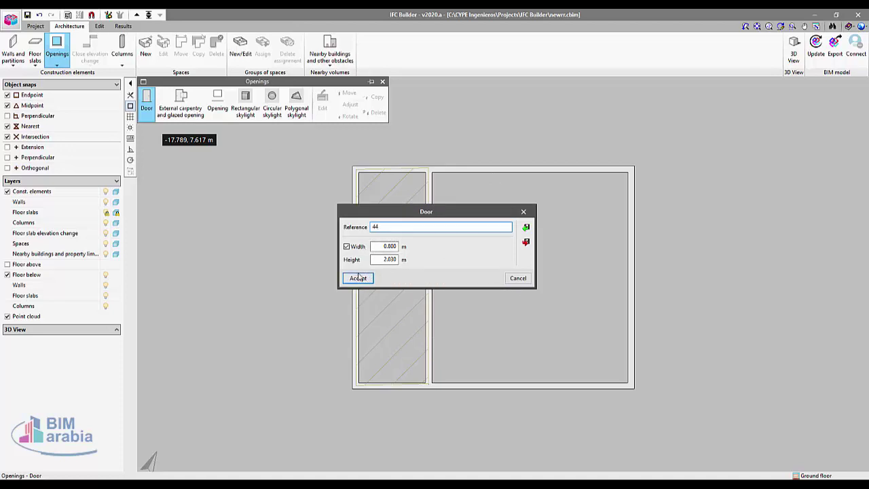
click(359, 278)
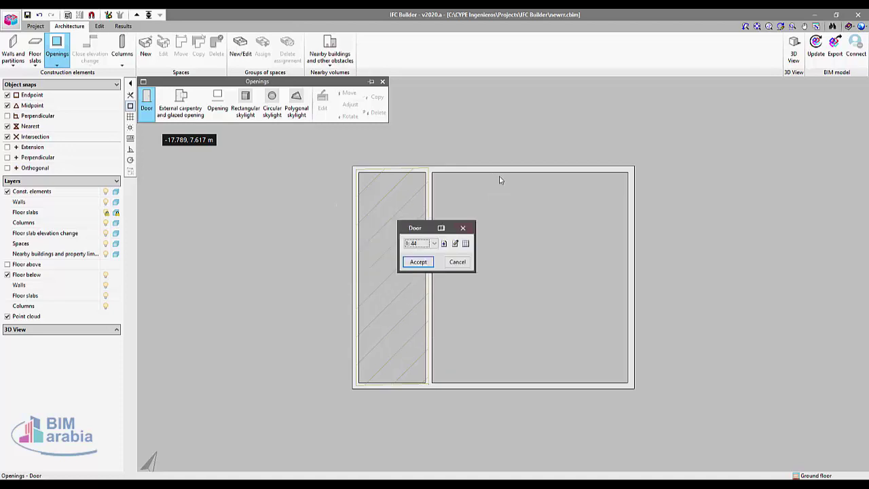
click(428, 267)
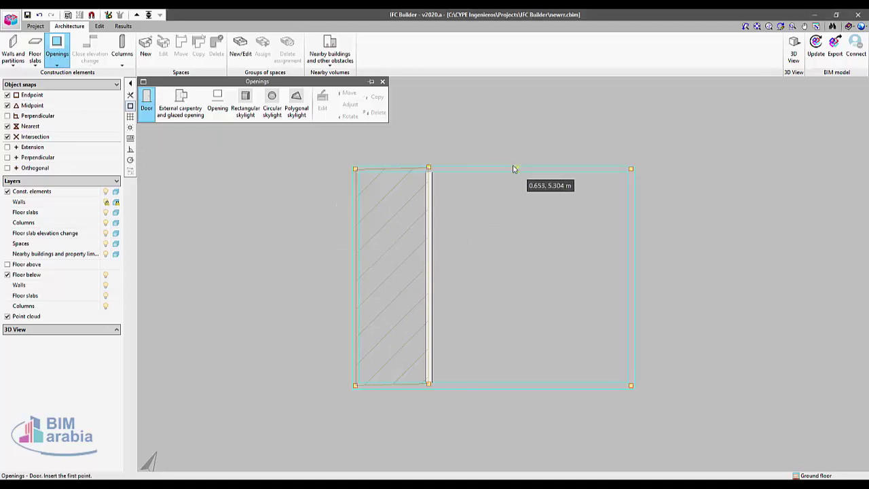
Insert the door in the upper external wall of the larger room, slightly left of the middle of that room
click(514, 168)
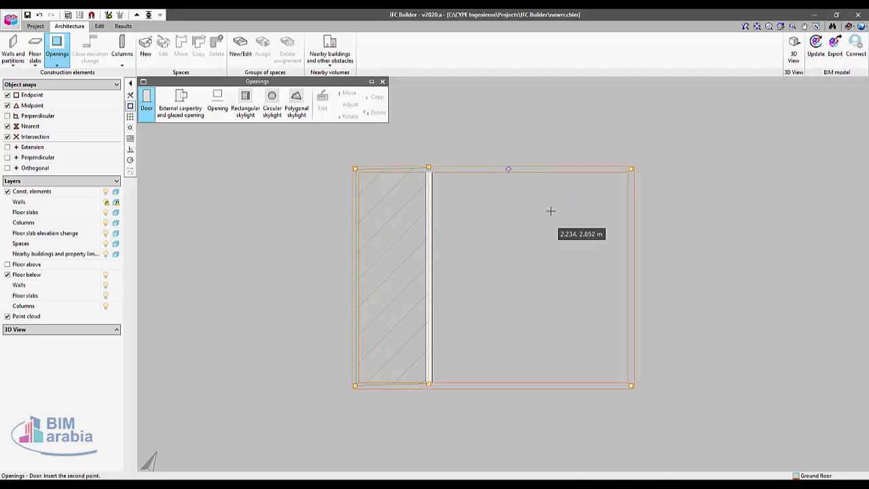
click(557, 169)
scroll(505, 171, up, 4)
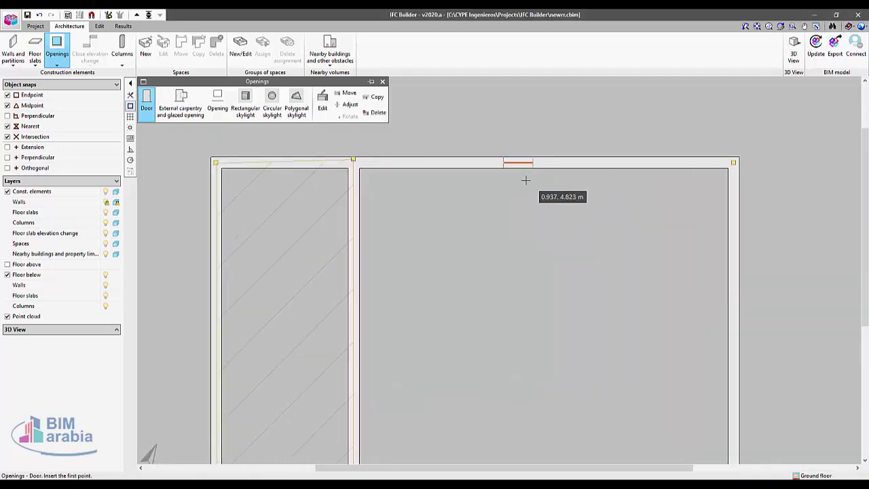
scroll(514, 163, down, 2)
scroll(481, 198, down, 2)
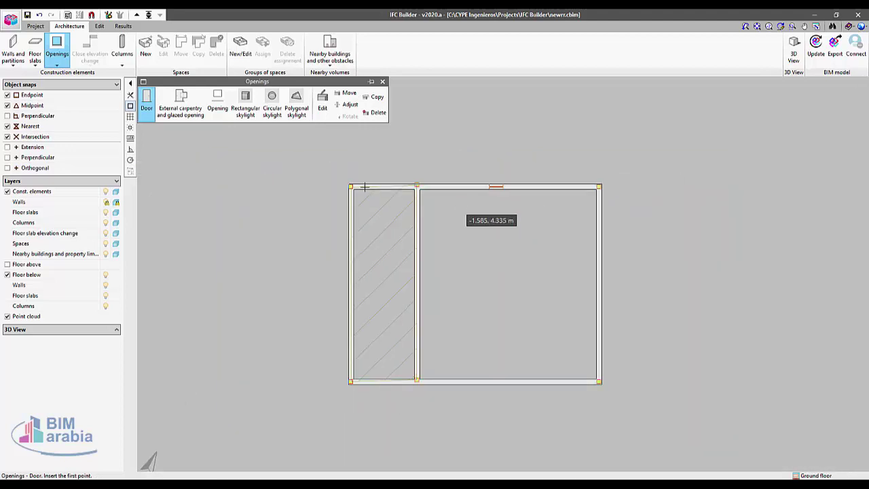
Open a 3D view of all floors and orbit it to examine the model from the door side
click(794, 52)
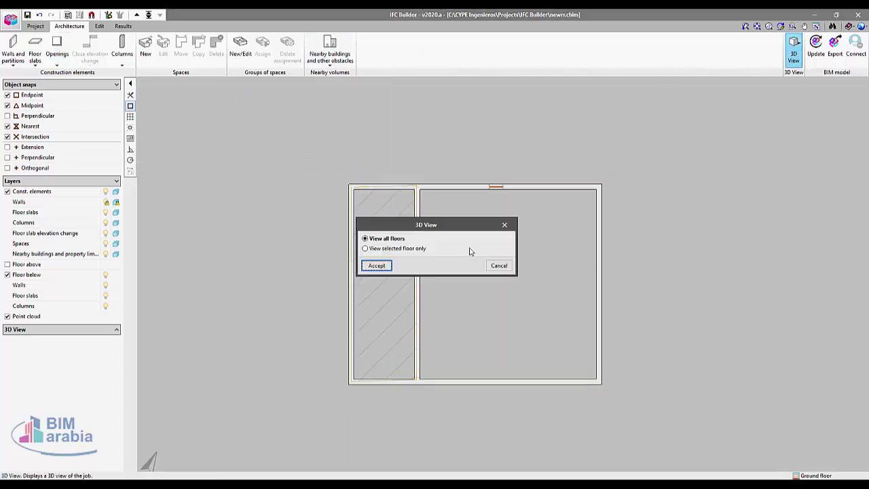
click(378, 266)
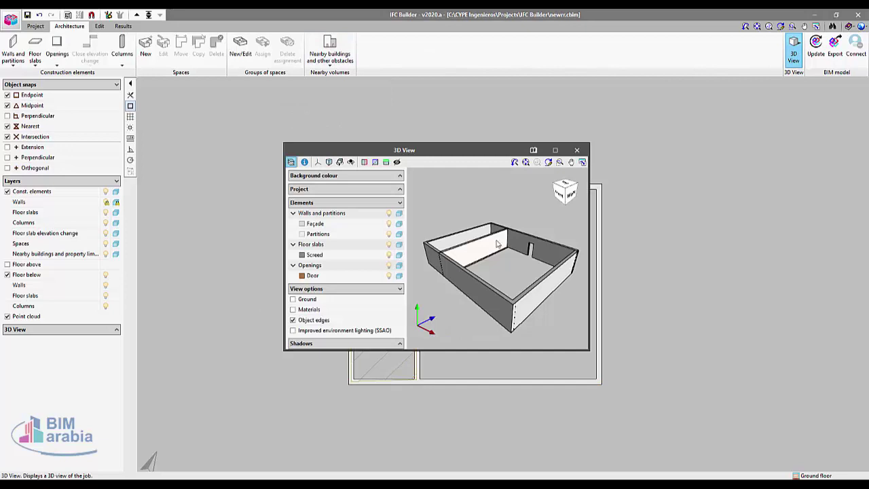
mouse_move(510, 304)
middle_down()
mouse_move(453, 283)
mouse_move(475, 279)
mouse_move(498, 299)
mouse_move(418, 299)
middle_up()
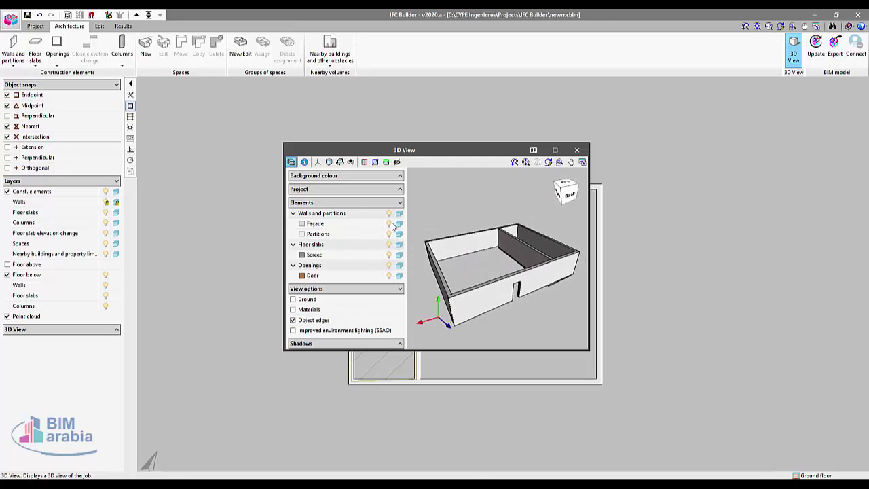
Inspect the 3D model by hiding and restoring the façade, partitions and screed in turn, and close the 3D view
click(390, 224)
click(388, 224)
click(389, 234)
click(389, 235)
click(388, 257)
click(389, 256)
click(577, 150)
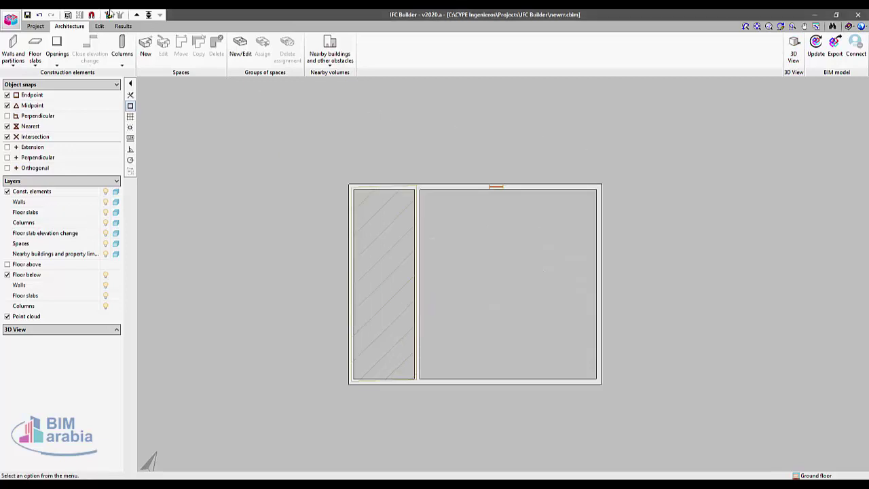
Save the project under its current file name
click(98, 26)
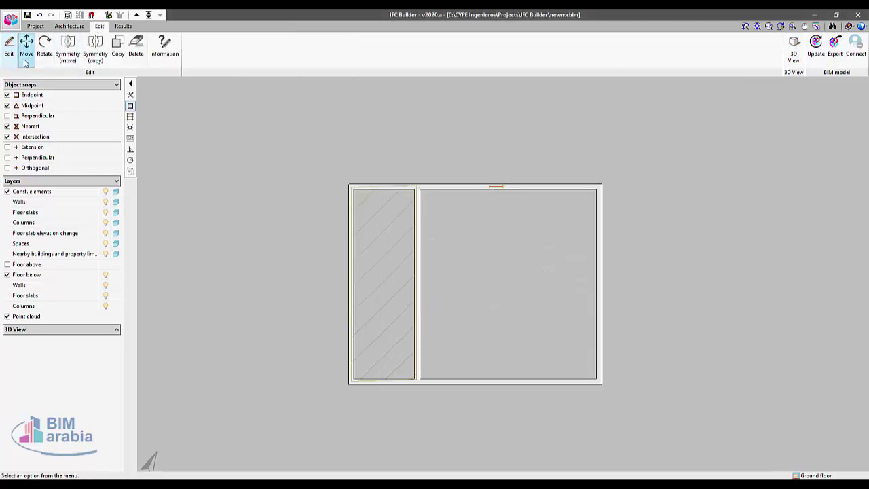
click(10, 19)
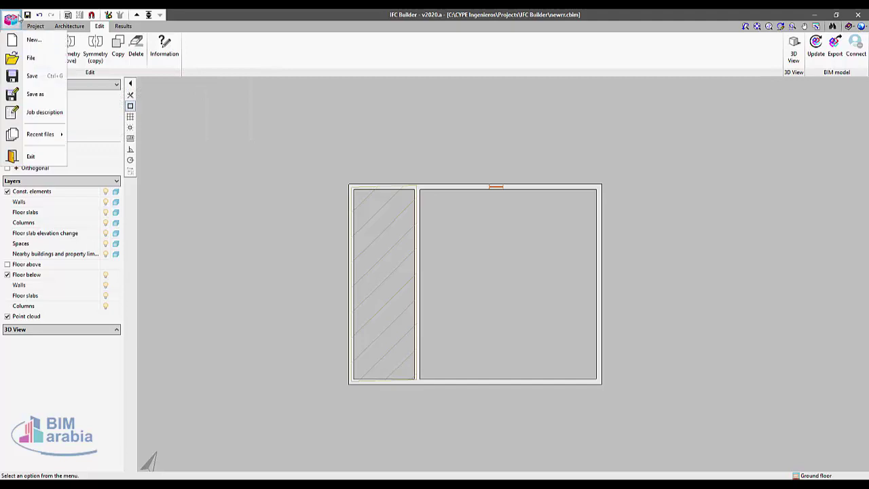
click(34, 76)
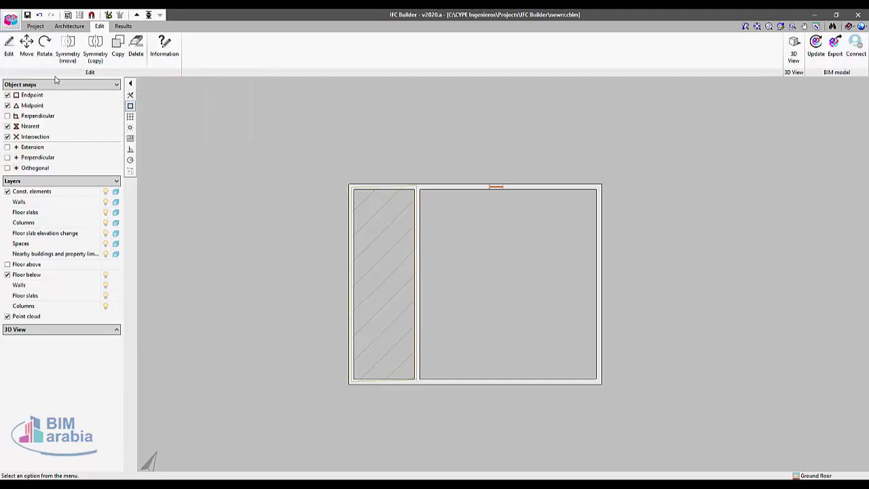
Try to save a copy of the project under the same file name, newrr
click(11, 19)
click(35, 93)
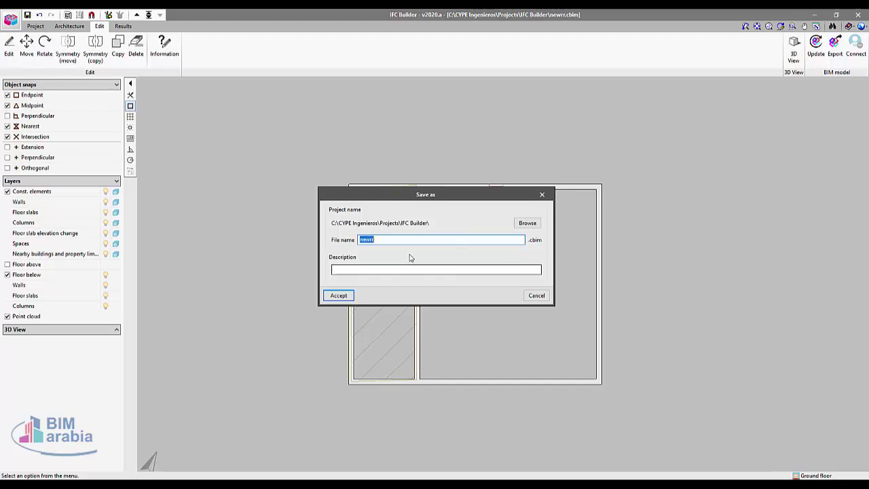
click(335, 296)
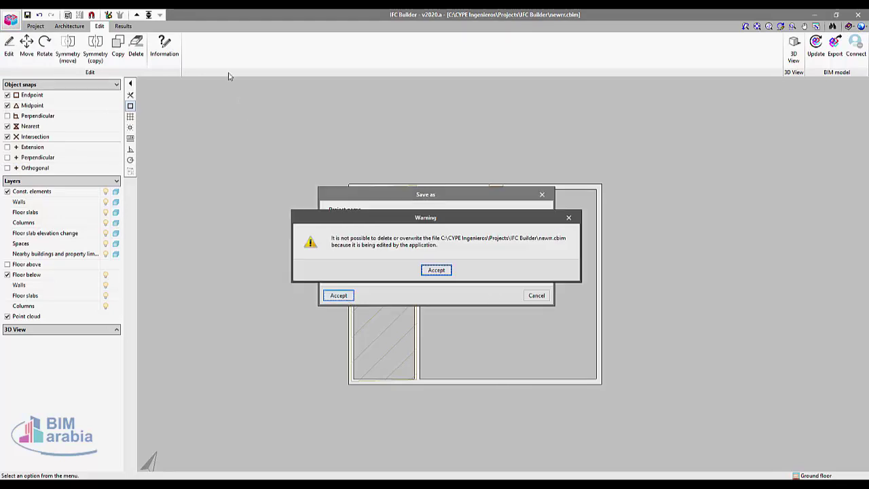
key(Escape)
key(Escape)
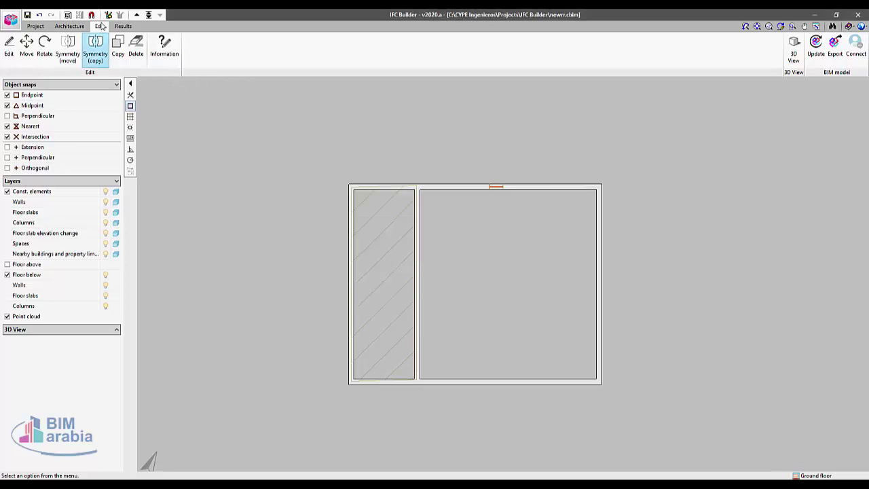
Configure a new dimension from the editing resources with a Very thin pen, a chosen size, arrows and metres with two decimal places
click(108, 15)
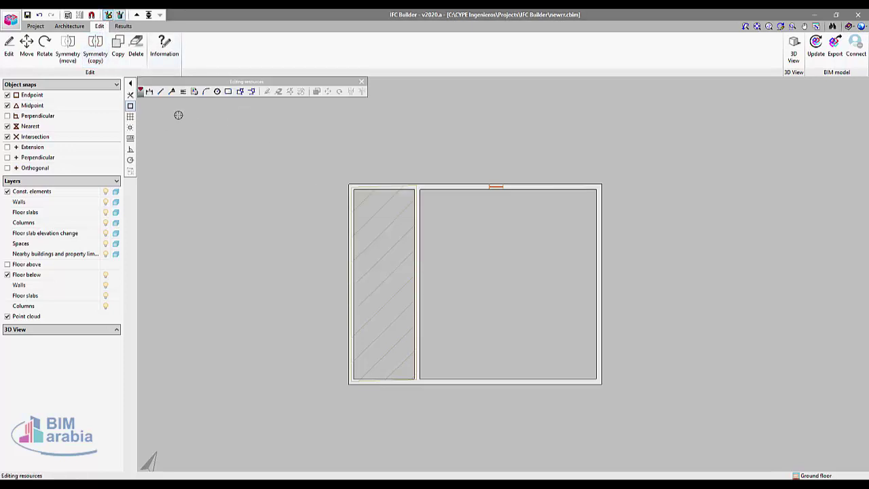
click(149, 92)
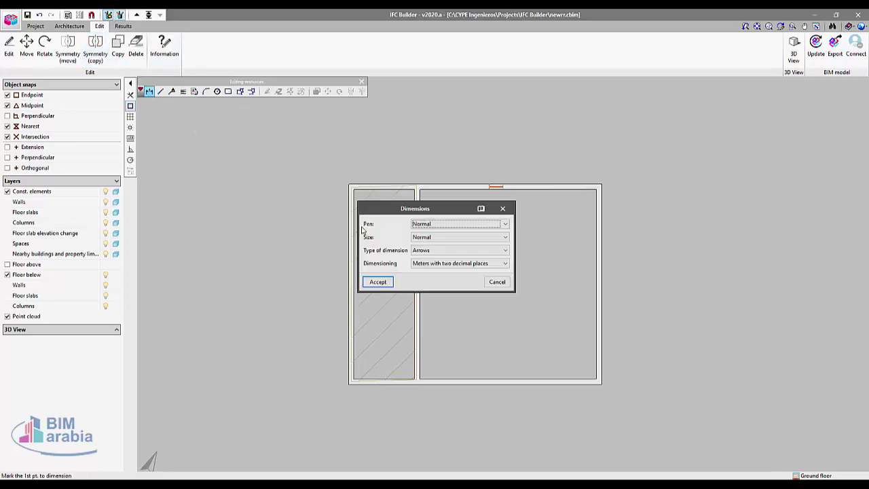
click(449, 226)
click(445, 233)
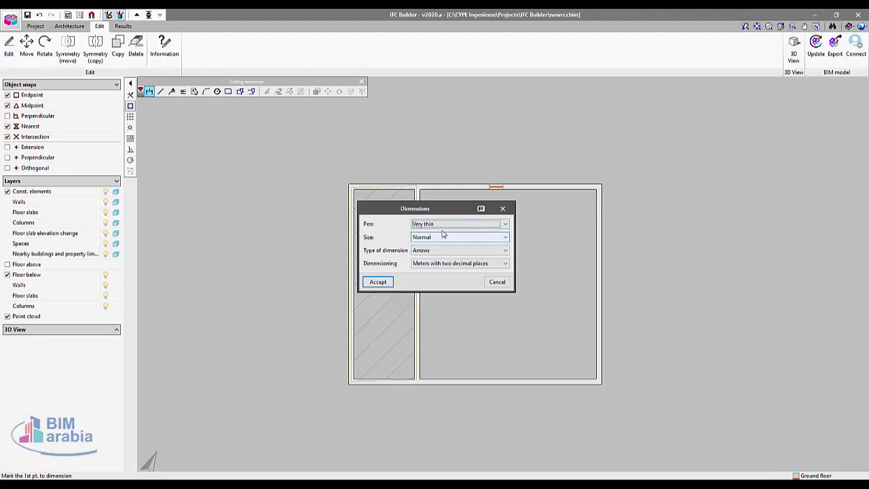
click(443, 236)
click(442, 242)
click(378, 281)
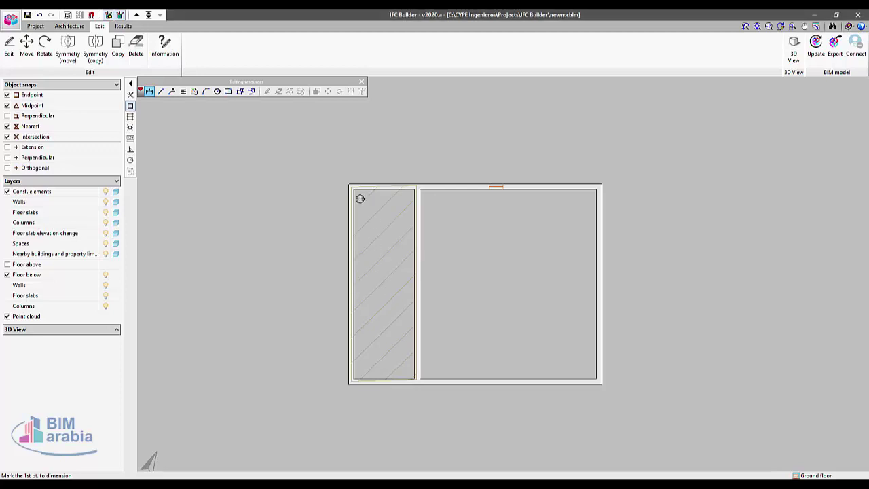
Dimension the distance from the upper-left external wall corner to the partition, placing the dimension above the building
click(351, 186)
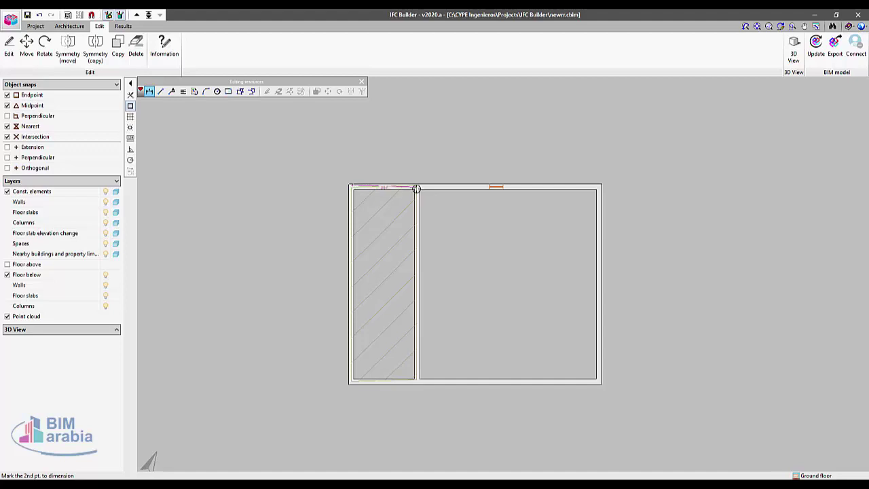
click(416, 187)
scroll(382, 171, up, 2)
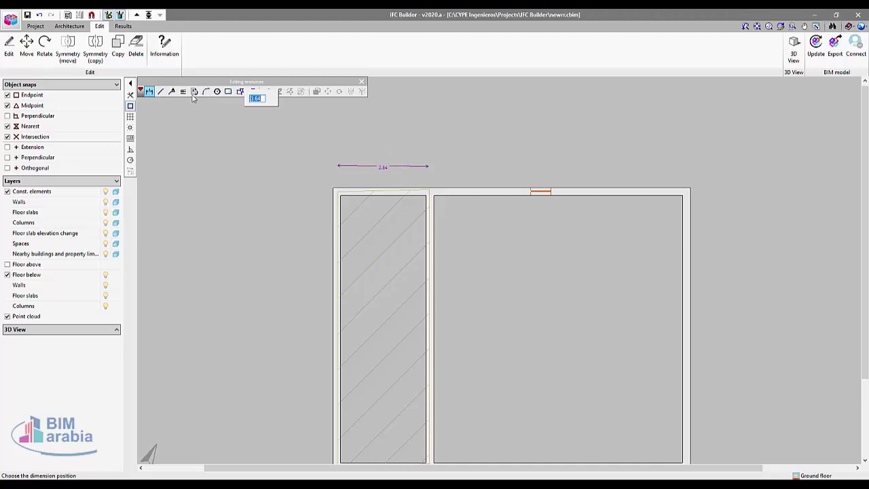
key(Return)
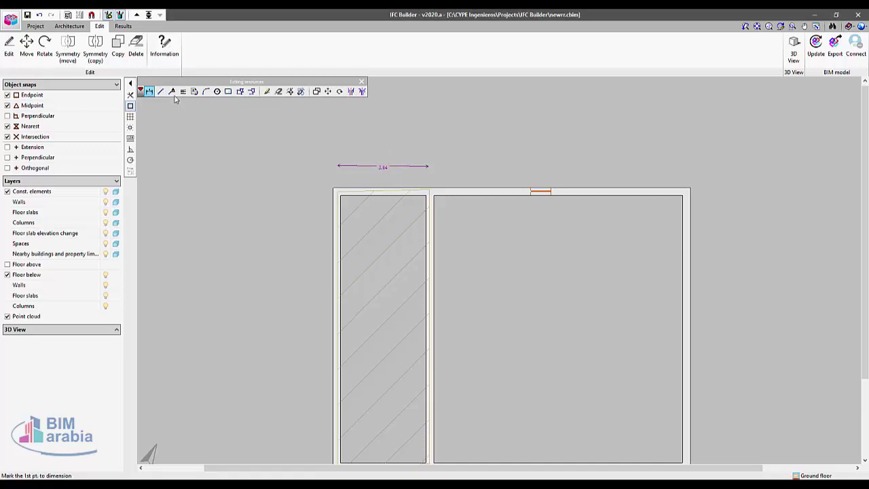
Draw a rectangle of about 24.4 m² inside the larger room, with Normal pen and size, the reference Area and its area shown
click(228, 93)
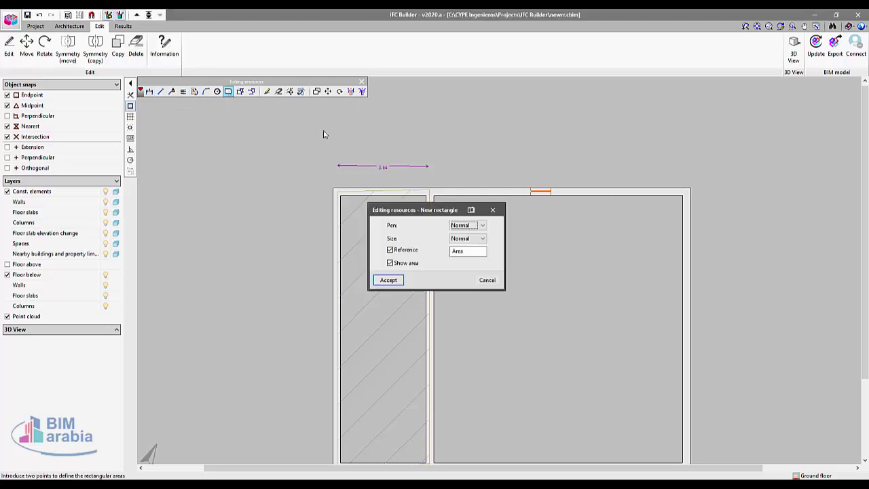
click(394, 280)
click(472, 217)
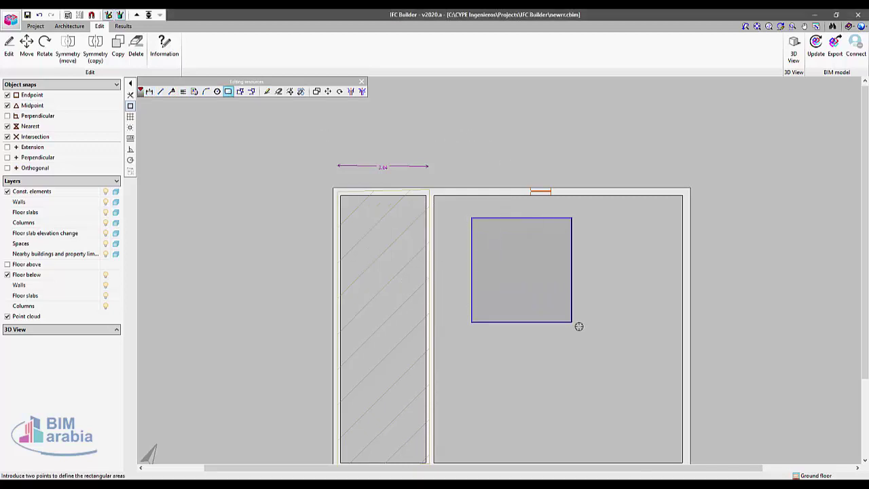
click(597, 337)
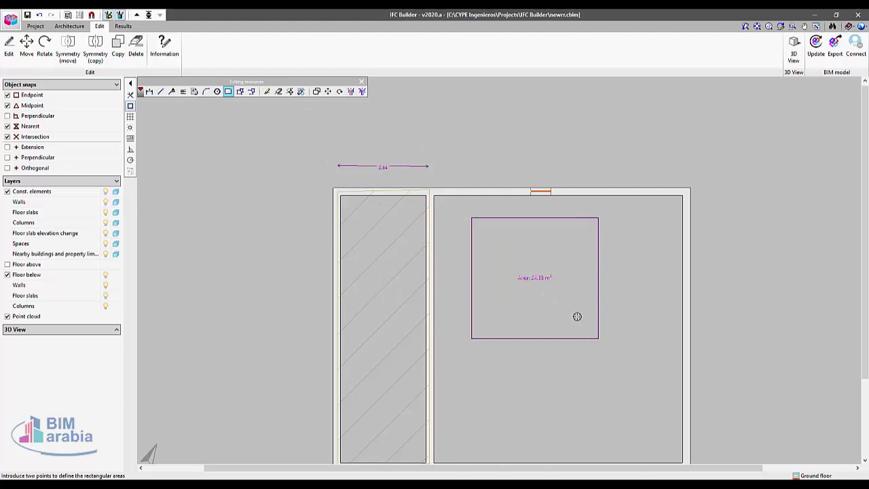
scroll(568, 313, up, 3)
scroll(503, 259, down, 2)
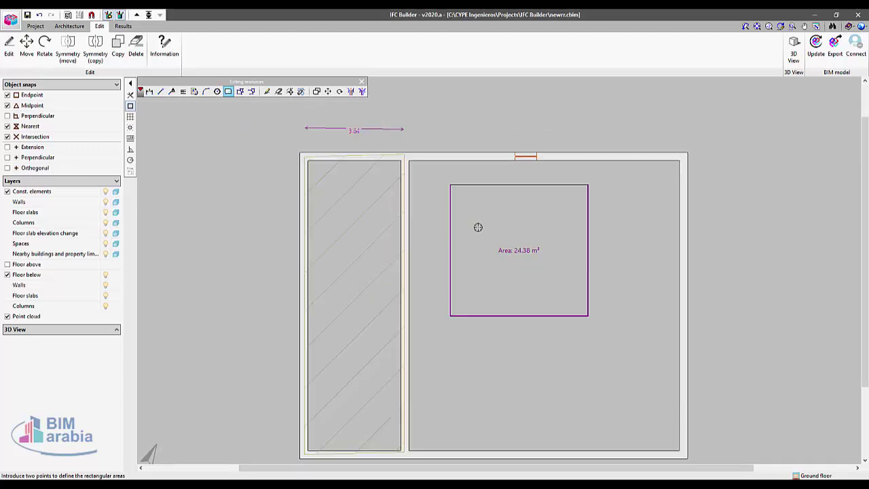